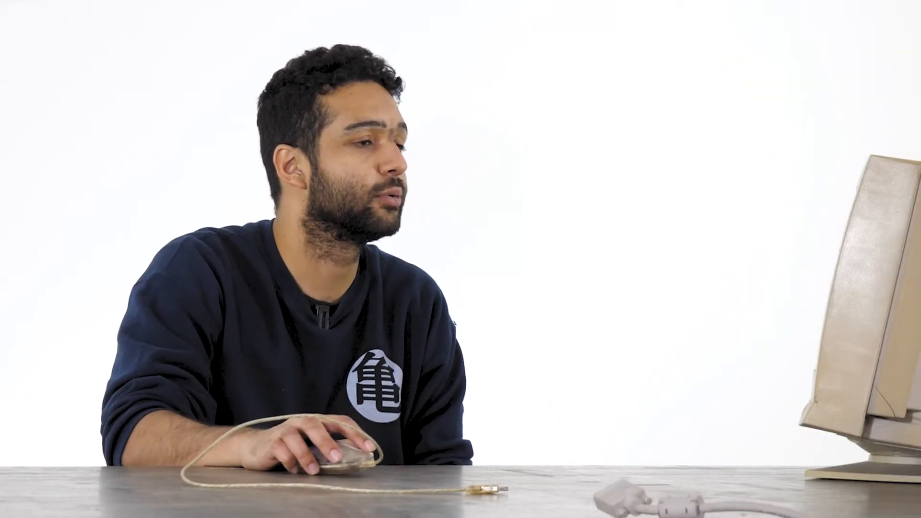
- Add a Hue/Saturation adjustment layer above the photo with saturation +13 and lightness +8
left_click(157, 267)
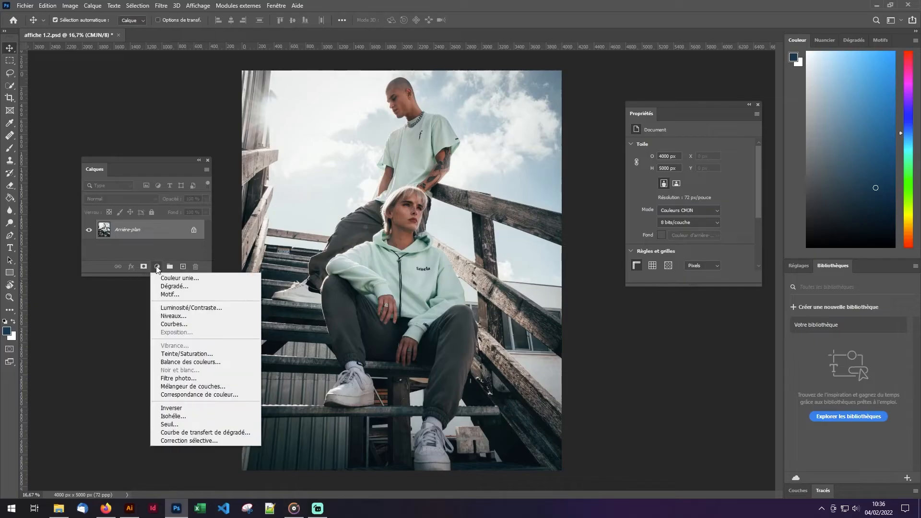
left_click(185, 354)
left_click_drag(694, 201, 698, 201)
left_click_drag(689, 219, 694, 220)
- Add a Photo Filter layer using Warming Filter (85), plus a Brightness/Contrast adjustment layer with a slightly altered setting
left_click(158, 267)
left_click(178, 378)
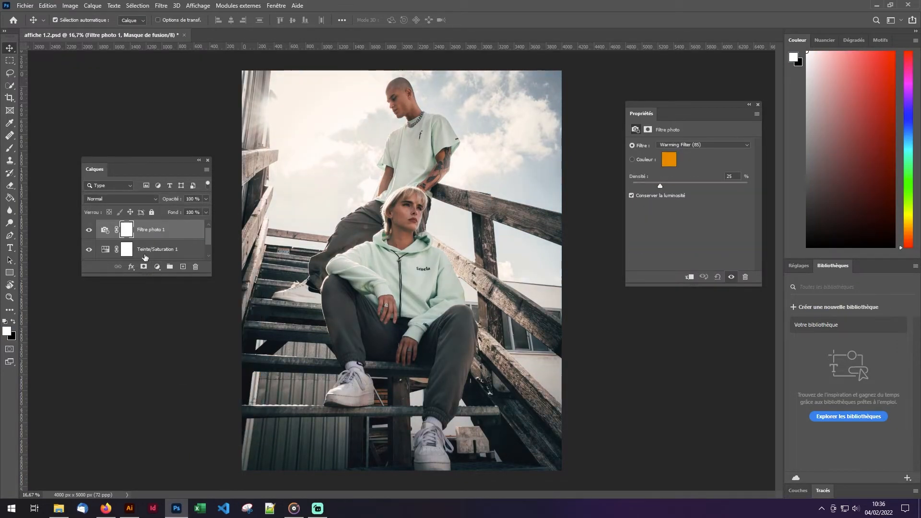
left_click(157, 267)
left_click(183, 304)
mouse_move(689, 190)
left_mouse_down()
mouse_move(723, 190)
mouse_move(706, 168)
mouse_move(693, 172)
left_mouse_up()
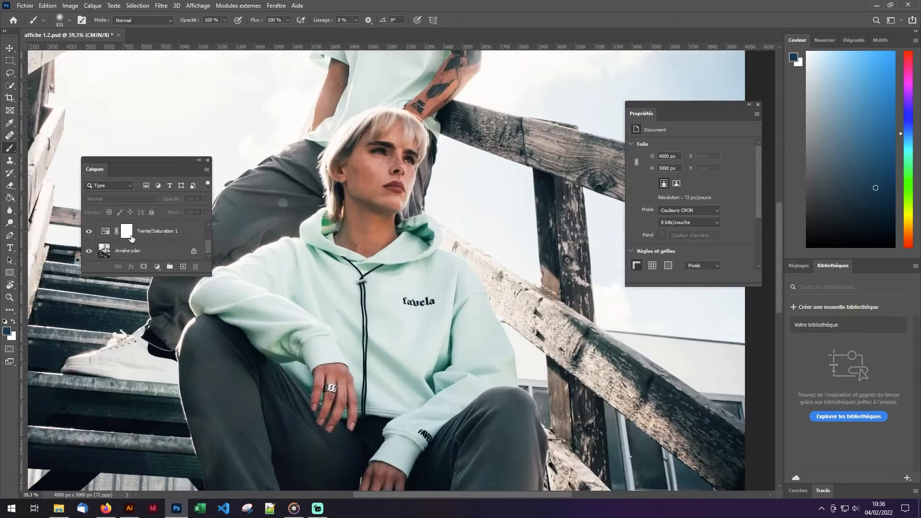
- Convert the locked background into an editable layer and sample the woman's cheek colour with the Eyedropper
left_click(890, 151)
key("i")
scroll(377, 187, "up", 5)
left_click(374, 166, "alt")
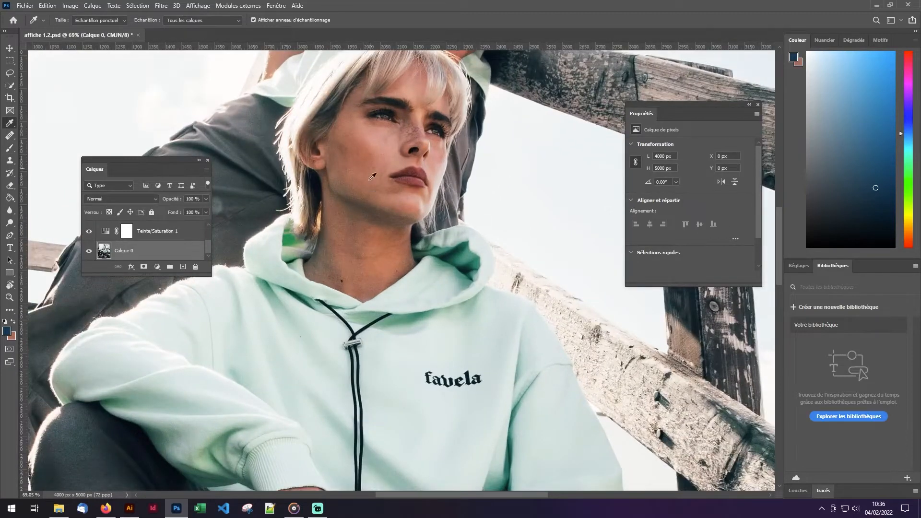
- Retouch the woman's face with the Healing Brush and save the photo as affiche tuto.psd
scroll(370, 192, "down", 4)
scroll(370, 219, "down", 2)
left_click(9, 138)
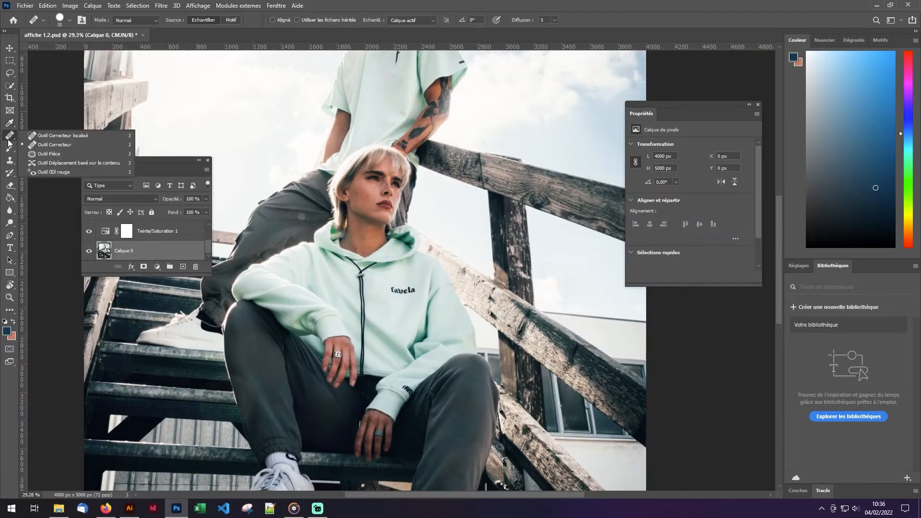
left_click(59, 146)
scroll(361, 201, "up", 4)
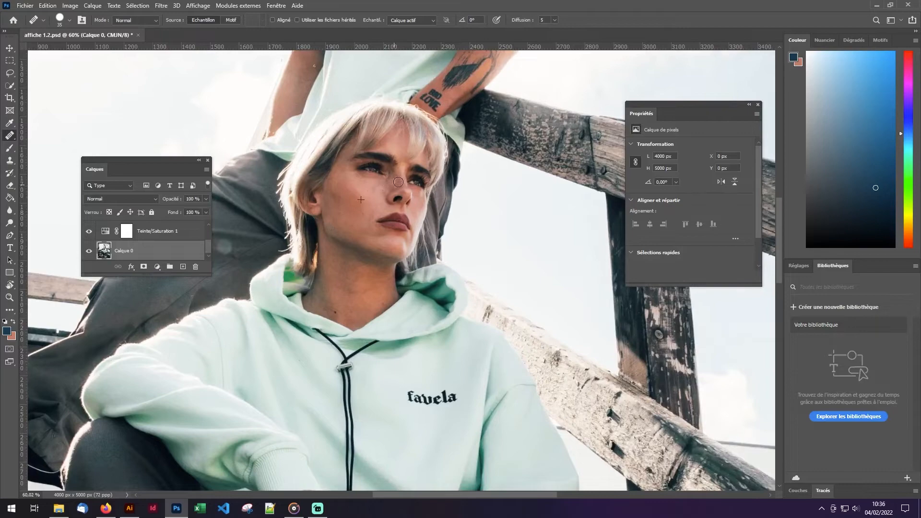
scroll(344, 210, "down", 4)
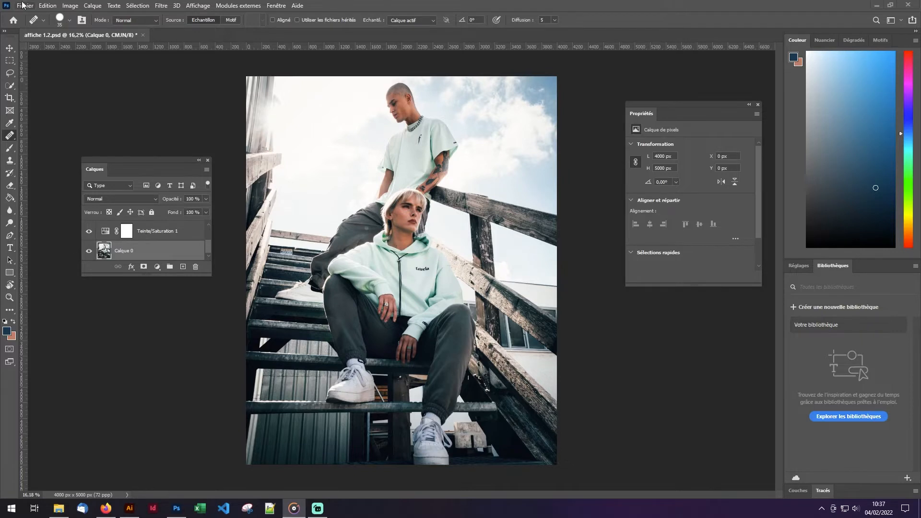
left_click(22, 5)
left_click(59, 123)
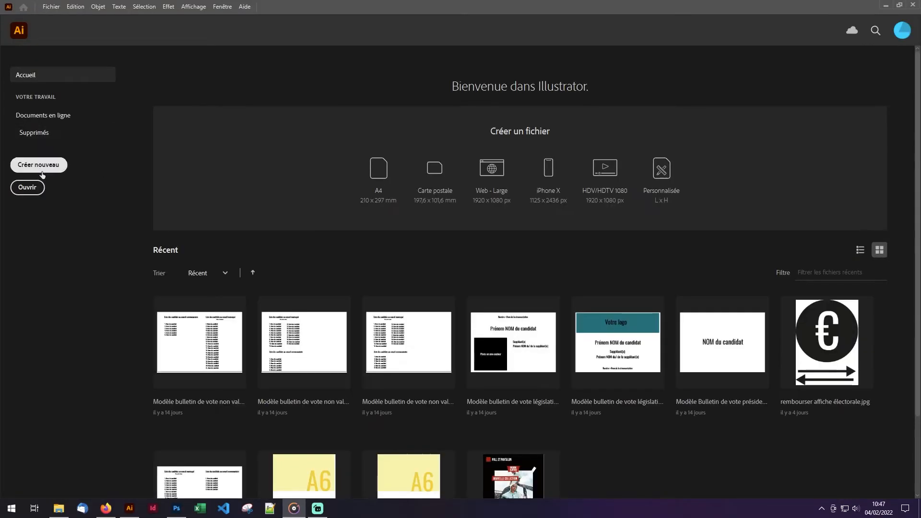
- In Illustrator, create a 457,2 × 609,6 mm Affiche document in CMJN at 300 ppp with 5 mm bleed on all sides
left_click(38, 165)
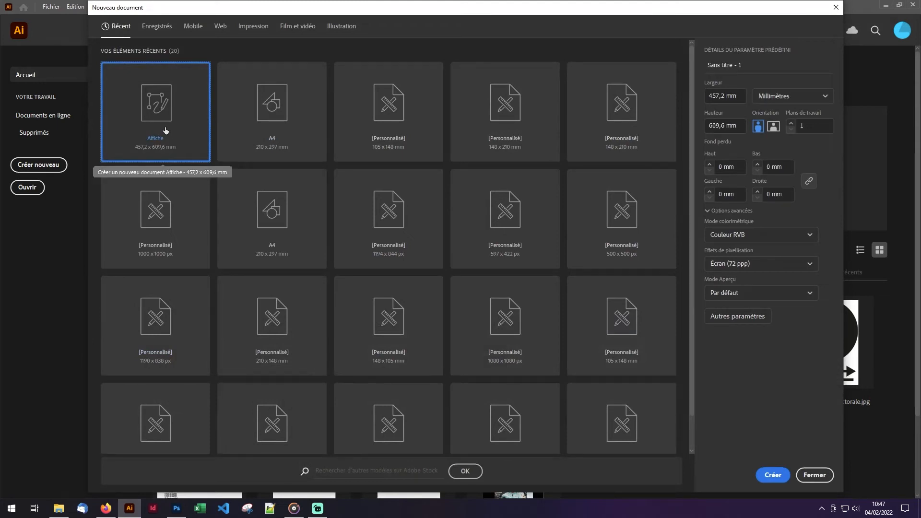
left_click(808, 237)
left_click(776, 270)
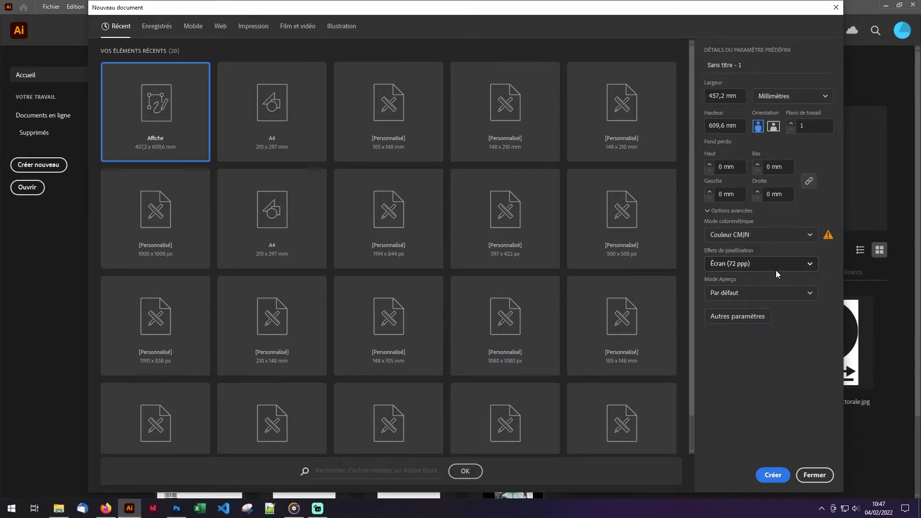
left_click(798, 269)
left_click(767, 283)
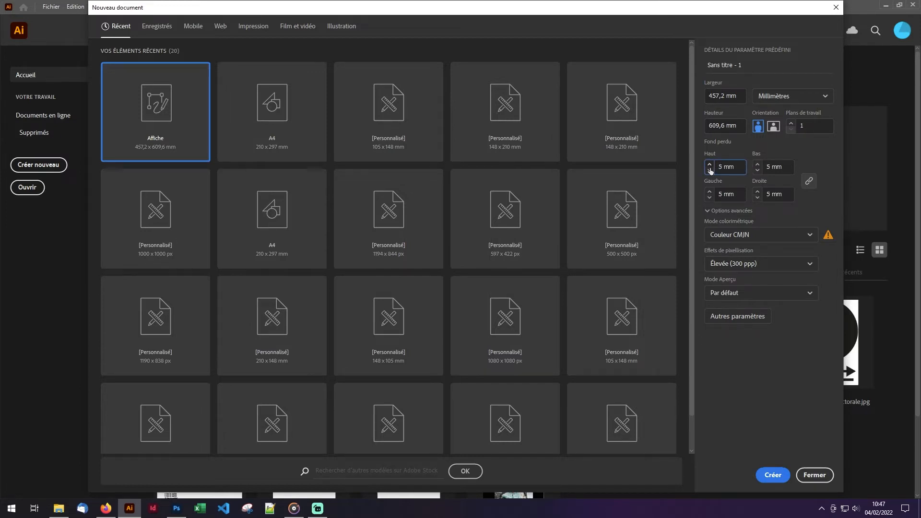
left_click(773, 475)
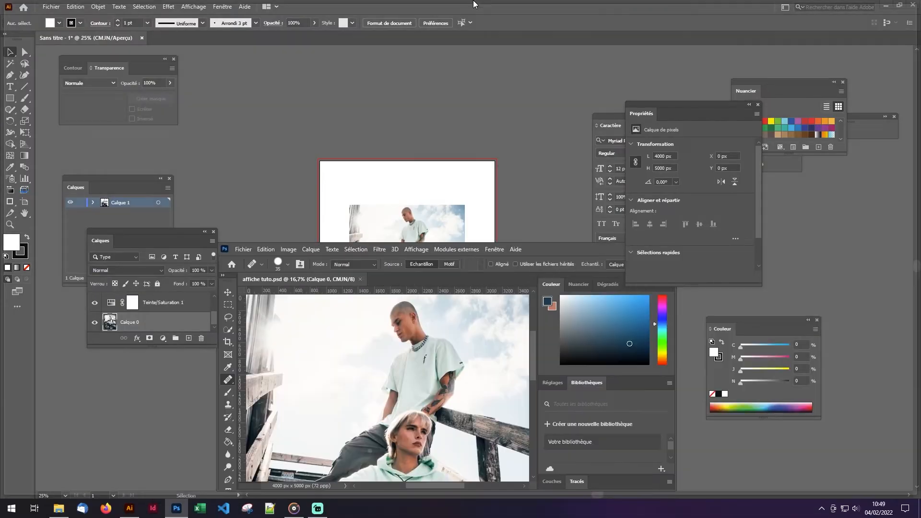
- Switch to Photoshop, fully desaturate the photo through the Teinte/Saturation 1 layer, and save the file
left_click_drag(473, 4, 488, 2)
scroll(141, 323, "down", 1)
left_click(110, 320)
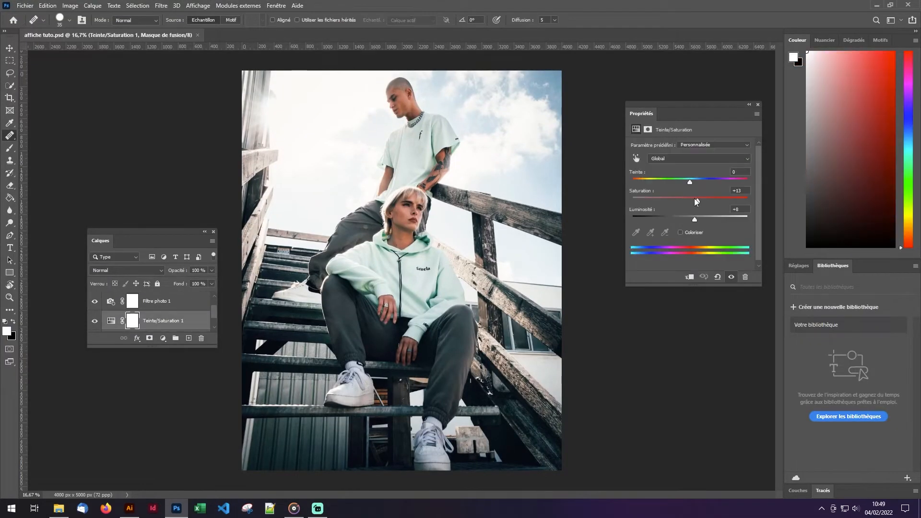
left_click_drag(697, 199, 632, 200)
left_click(25, 5)
left_click(39, 112)
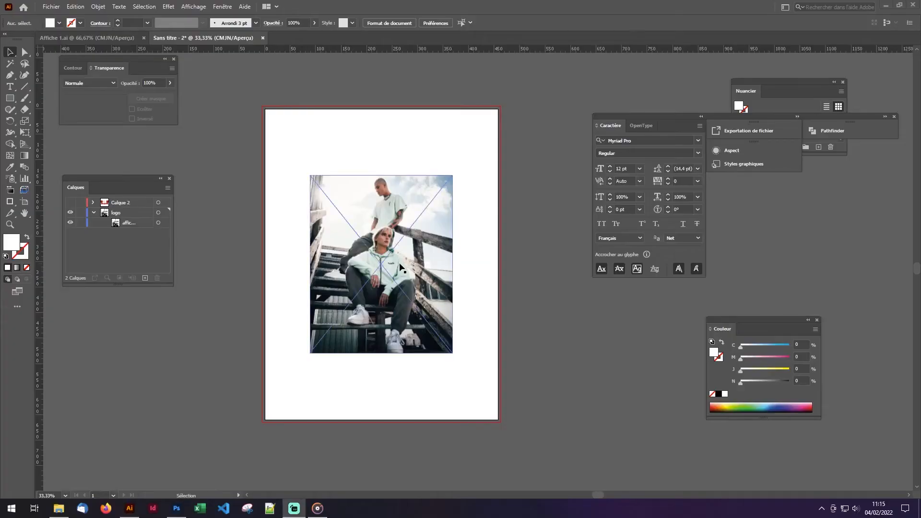
- Resize the placed photo in Illustrator and centre it on the artboard
left_click_drag(390, 254, 391, 250)
left_click_drag(451, 349, 468, 370)
left_click_drag(401, 281, 393, 274)
left_click(286, 203)
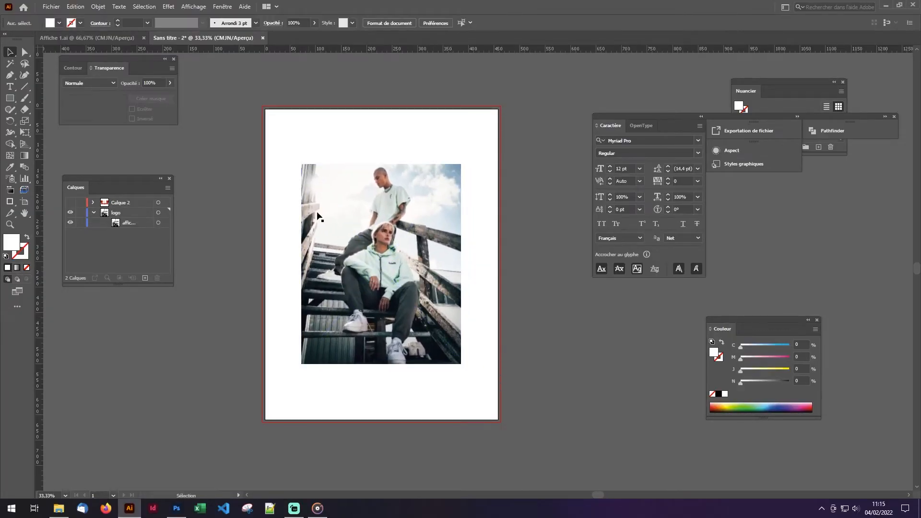
- Draw a 457,2 × 609,6 mm rectangle covering the artboard beneath the photo on layer "fond noir" and fill it with black 000000
key("m")
mouse_move(264, 108)
left_mouse_down()
mouse_move(377, 277)
mouse_move(499, 420)
left_mouse_up()
key("ctrl+z")
double_click(12, 242)
left_click(338, 311)
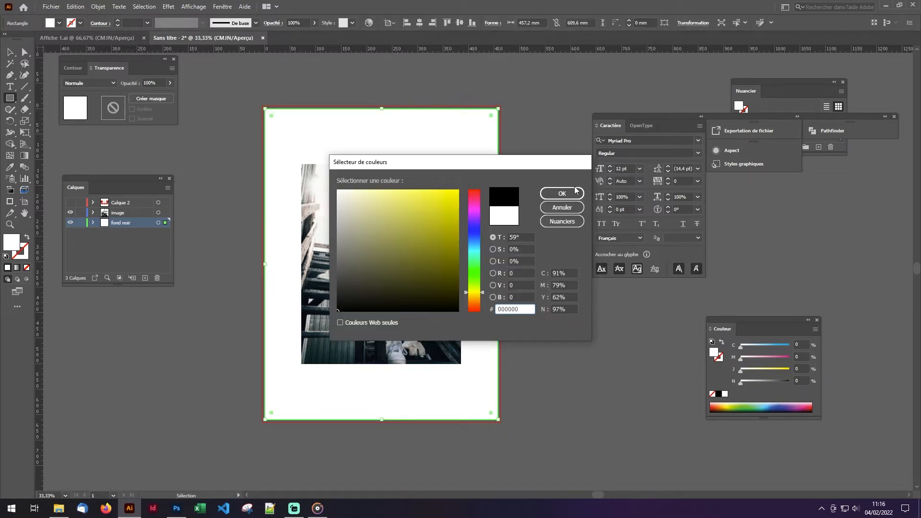
left_click(575, 190)
key("v")
left_click(218, 74)
- Place margin guides about 5 mm inside all four edges of the artboard
scroll(267, 110, "up", 6)
left_click_drag(40, 218, 274, 238)
scroll(356, 253, "down", 6)
scroll(576, 265, "up", 8)
scroll(408, 246, "down", 6)
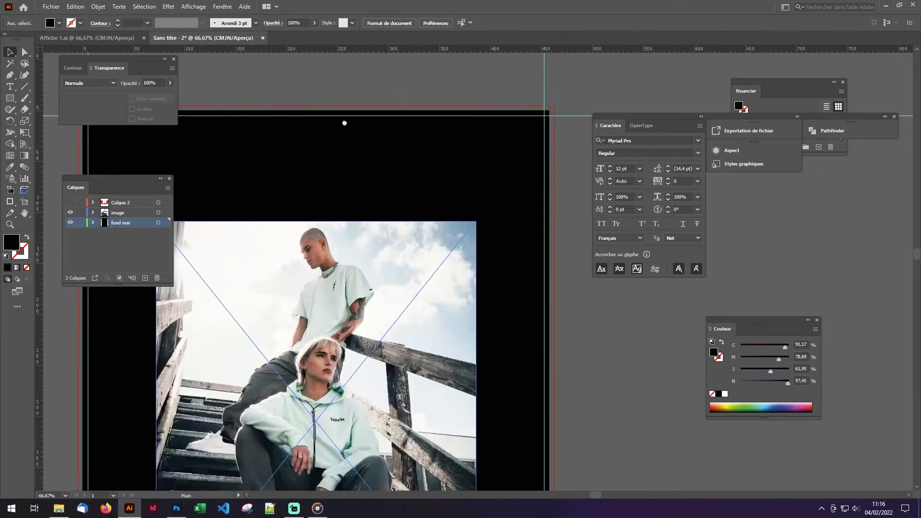
scroll(265, 344, "up", 5)
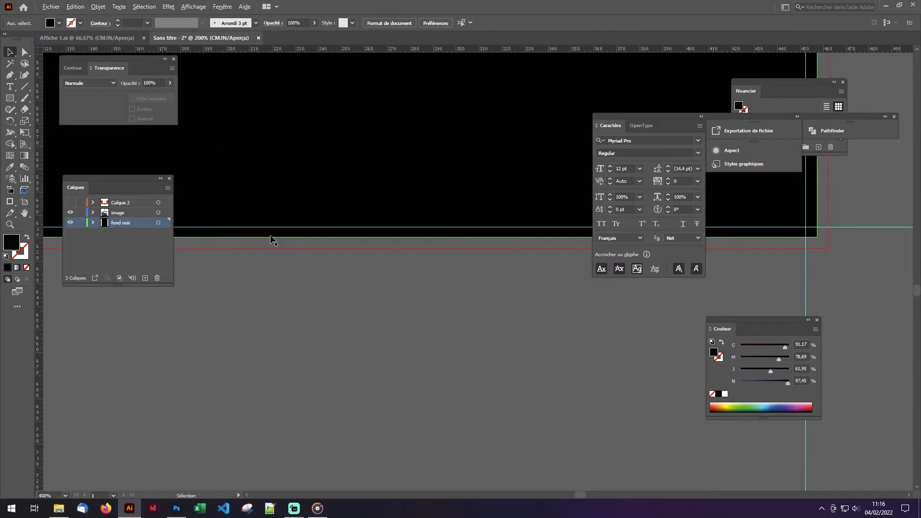
scroll(271, 239, "down", 7)
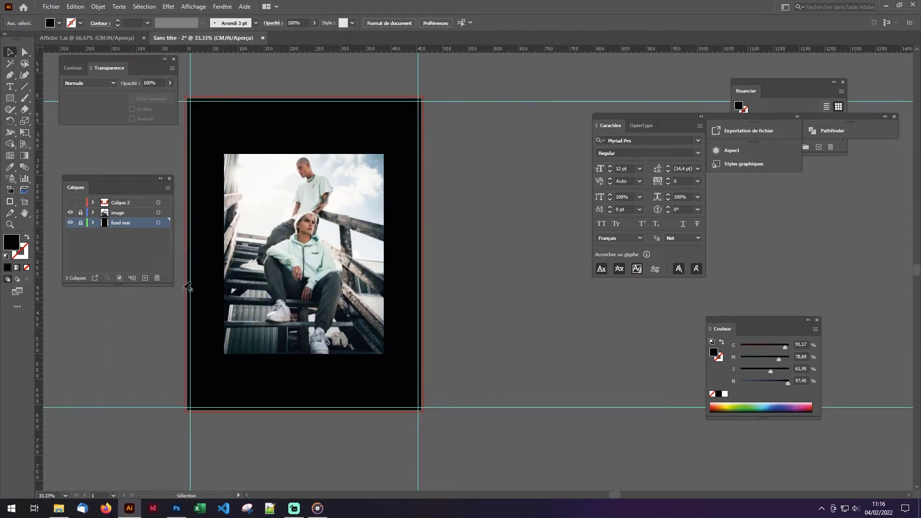
- Draw a red square about 45 mm wide near the artboard's upper-left corner on a "décoration" layer below the image layer
left_click_drag(123, 213, 123, 224)
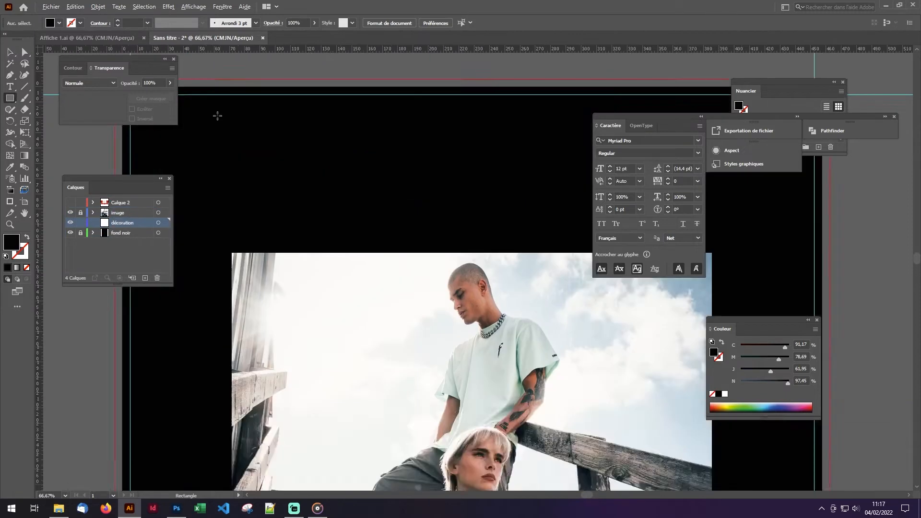
left_click_drag(282, 190, 350, 259)
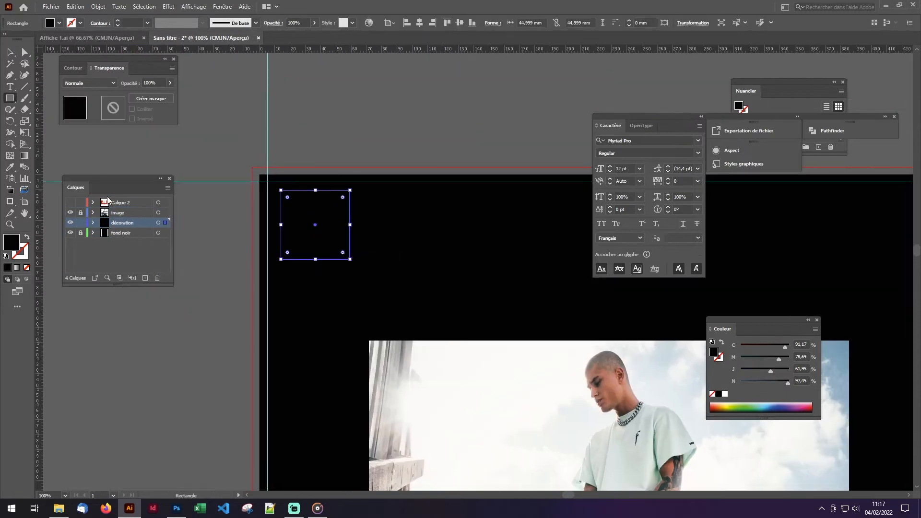
double_click(11, 242)
key("Return")
key("v")
left_click(316, 160)
- Add guides 10 mm from the artboard's left and top edges and align the red square to their intersection
scroll(316, 160, "up", 3)
left_click_drag(39, 279, 175, 280)
left_click_drag(230, 49, 229, 98)
left_click_drag(120, 59, 496, 256)
left_click_drag(257, 155, 239, 153)
left_click(431, 218)
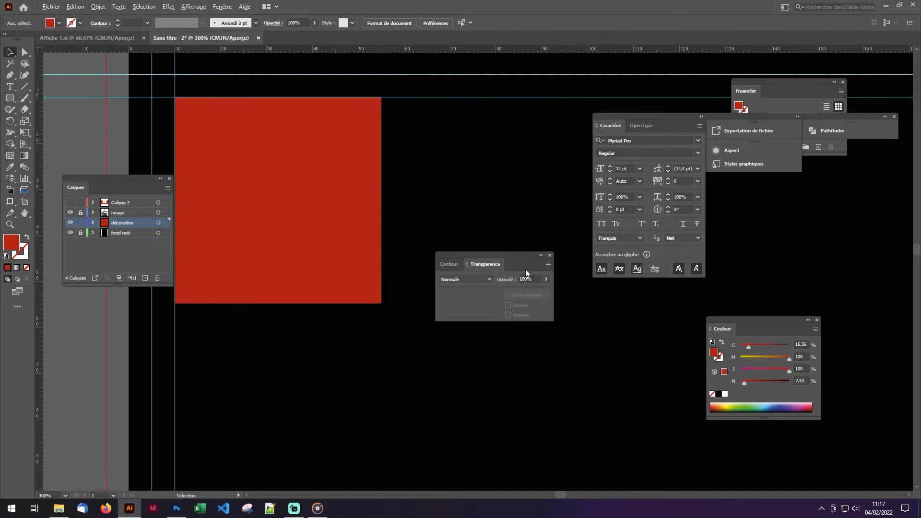
- Add a "texte" layer above the image layer and enter the text "Pull & Pantalon" beside the red square
scroll(485, 215, "down", 3)
key("t")
left_click(145, 278)
left_click_drag(135, 225, 135, 210)
left_click(454, 203)
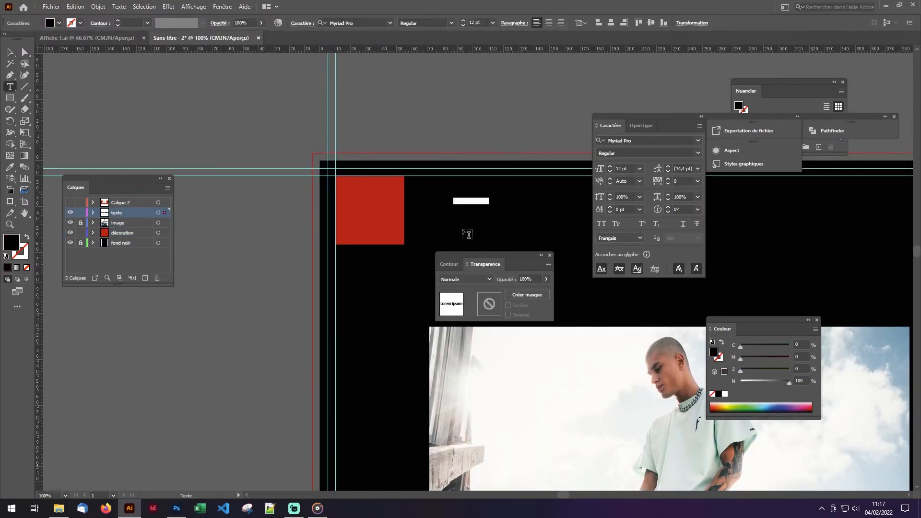
type("Pull & Pantalon")
- Format the "Pull & Pantalon" text in Bebas Neue Regular at 84 pt with a white fill
left_click(9, 52)
left_click(390, 23)
left_click(384, 85)
double_click(11, 242)
left_click(333, 182)
left_click(566, 175)
left_click(493, 23)
left_click(481, 185)
- Move the "Pull & Pantalon" text next to the red square's right side
scroll(476, 22, "up", 12)
left_click_drag(511, 198, 387, 186)
scroll(269, 177, "up", 5)
scroll(376, 243, "down", 8)
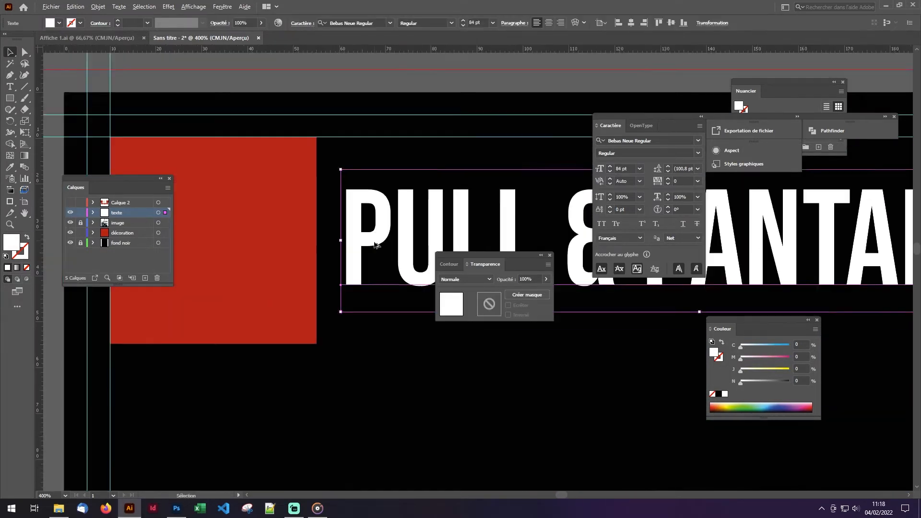
left_click(419, 259)
- Replace the "&" in the title with "et" so it reads "Pull et Pantalon"
scroll(381, 231, "up", 1)
double_click(361, 216)
key("BackSpace")
type("e")
key("Escape")
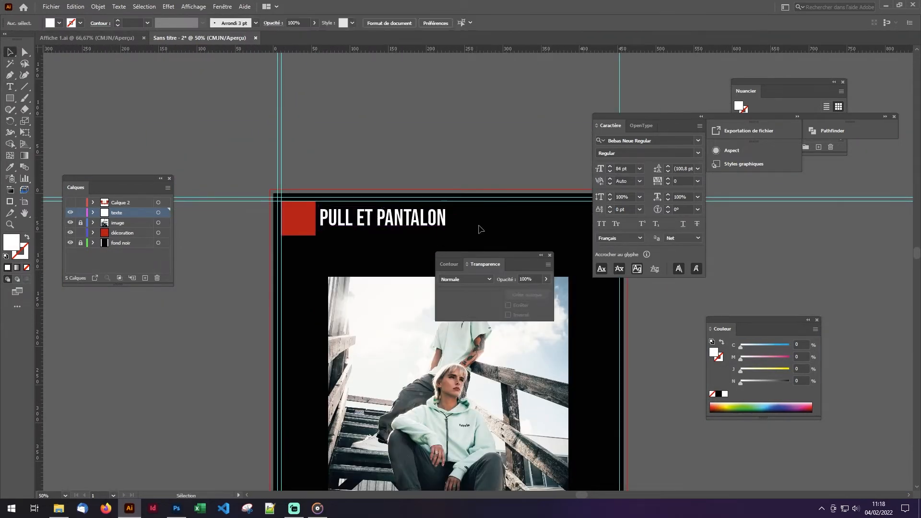
left_click(310, 231)
left_click_drag(317, 234, 313, 235)
left_click(312, 236)
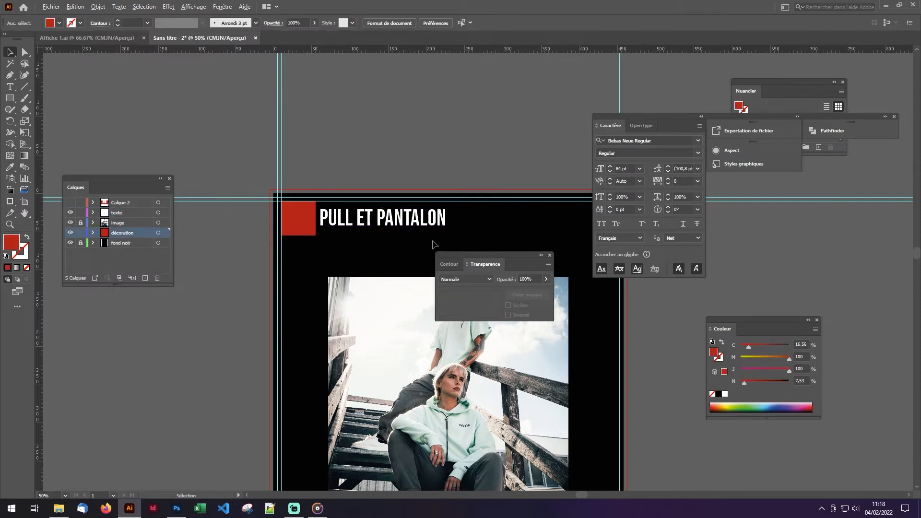
- Show the hidden logo layer, then resize and place the French Clothes logo over the middle of the photo's top edge
left_click_drag(433, 241, 302, 155)
left_click(71, 202)
scroll(187, 228, "down", 2)
left_click_drag(72, 289, 250, 219)
scroll(303, 255, "up", 2)
left_click_drag(302, 256, 386, 299)
left_click_drag(298, 189, 298, 189)
left_click(518, 223)
scroll(518, 223, "down", 1)
scroll(382, 234, "up", 1)
left_click_drag(381, 234, 328, 241)
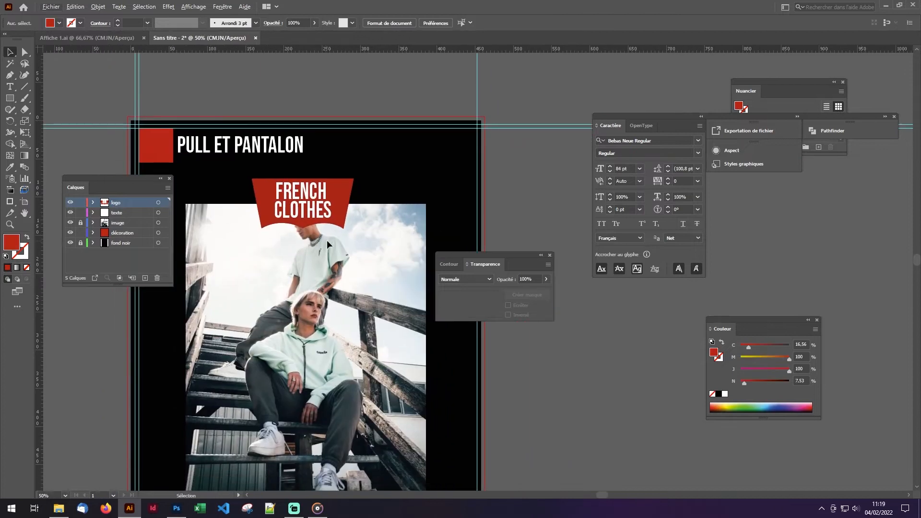
- Draw a narrow rectangle about 21 × 68 mm on the "décoration" layer and fill it with white
left_click(159, 232)
left_click(10, 98)
left_click_drag(524, 163, 540, 215)
double_click(12, 242)
left_click_drag(351, 189, 338, 179)
left_click(558, 182)
left_click(11, 51)
- Tilt the white strip behind the photo's upper-right corner and place a copy behind its lower-left corner
left_click_drag(534, 179, 516, 219)
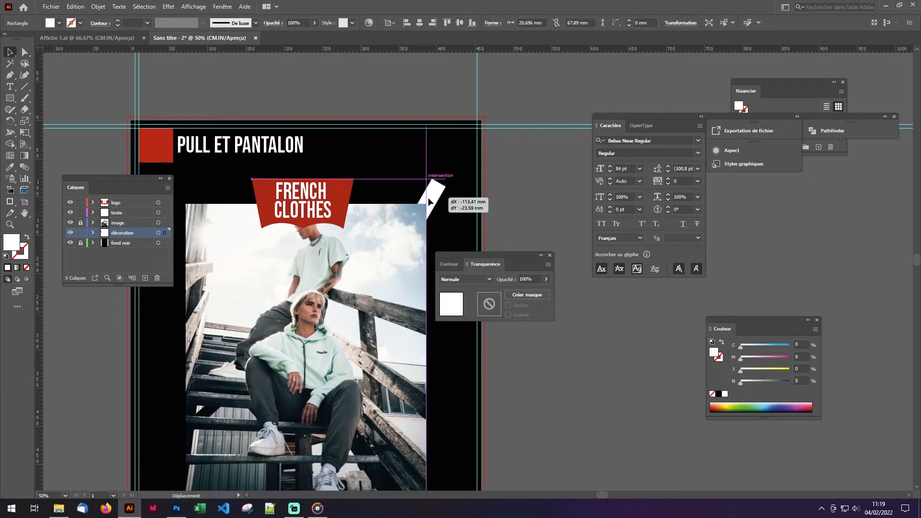
left_click_drag(428, 198, 428, 198)
left_click(524, 381)
scroll(525, 381, "down", 1)
left_click_drag(524, 381, 488, 198)
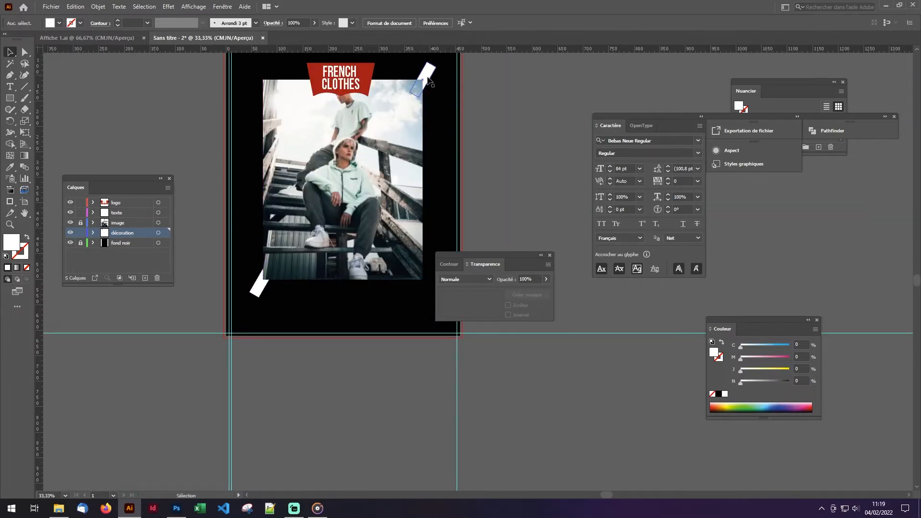
left_click(500, 135)
- Create a new layer named "bandeau" above the logo layer
scroll(557, 205, "down", 1)
left_click_drag(557, 206, 547, 215)
left_click_drag(489, 255, 547, 266)
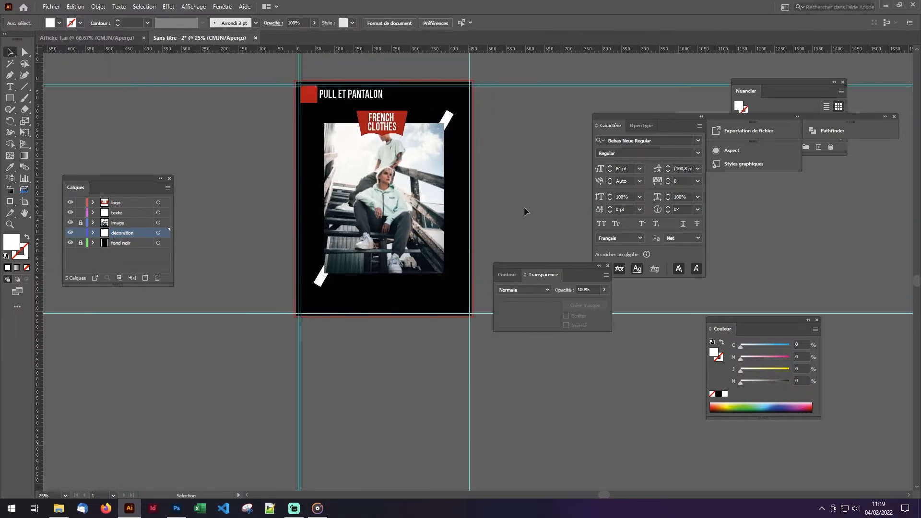
scroll(374, 146, "up", 3)
left_click(145, 279)
double_click(130, 204)
type("bandeau")
key("Return")
- Draw a banner rectangle about 239 × 40 mm across the upper part of the photo and fill it with the logo's red
mouse_move(255, 161)
left_mouse_down()
mouse_move(468, 216)
mouse_move(498, 201)
left_mouse_up()
left_click(10, 167)
left_click(363, 96)
left_click(10, 52)
left_click(241, 164)
mouse_move(366, 176)
left_mouse_down()
mouse_move(343, 164)
mouse_move(363, 172)
left_mouse_up()
- Lock the banner rectangle and add the white text "nouvelle collection" on top of it
left_click(93, 203)
left_click(80, 213)
left_click(259, 171)
type("nouvelle collection")
left_click(10, 52)
double_click(11, 242)
left_click_drag(355, 207, 301, 178)
key("Return")
- Unlock the red banner rectangle and select it to check its placement behind the text
left_click(123, 131)
left_click(81, 223)
left_click(464, 173)
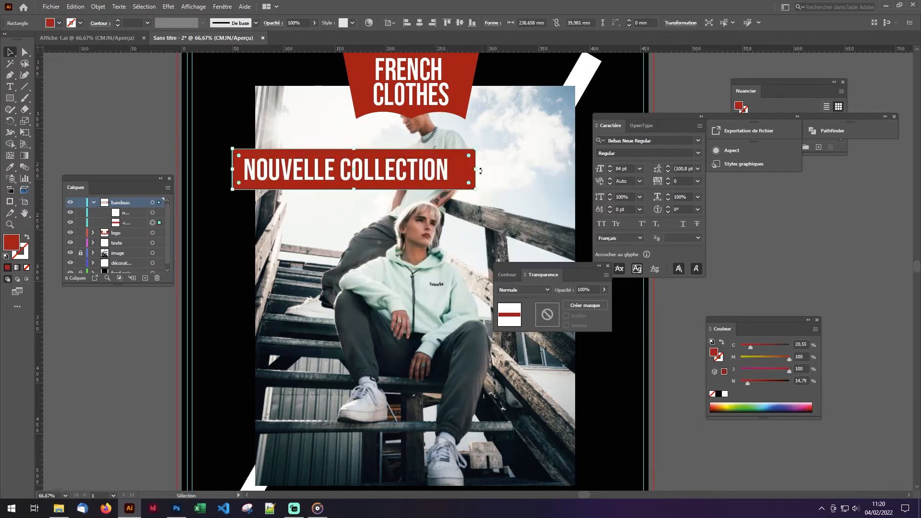
left_click(216, 230)
- Draw a small red fold triangle with the Pen tool between the banner's upper-left corner and the photo's left edge
left_click(10, 75)
scroll(232, 147, "up", 3)
left_click_drag(237, 160, 187, 200)
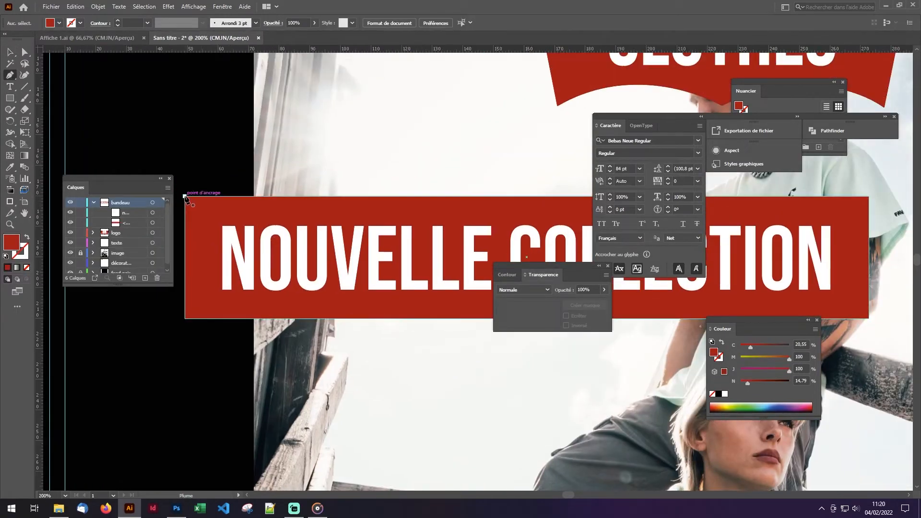
left_click(184, 196)
left_click(254, 160)
left_click(254, 197)
left_click(185, 196)
- Try to group the fold triangle with the banner
left_click(10, 52)
left_click_drag(182, 150, 206, 229)
key("ctrl+g")
key("ctrl+z")
- Reorder the objects within the bandeau layer and group the fold triangle with the banner rectangle
left_click(127, 213)
left_click(127, 233, "ctrl")
left_click_drag(127, 232, 127, 208)
left_click(190, 134)
scroll(183, 206, "down", 1)
left_click(153, 222)
left_click(153, 212, "shift")
key("ctrl+g")
left_click(206, 149)
- Delete the fold triangle from the bandeau layer
scroll(259, 247, "down", 2)
scroll(223, 232, "up", 3)
left_click(104, 222)
left_click(153, 233)
left_click(137, 234)
key("Delete")
left_click(278, 302)
left_click_drag(295, 301, 315, 298)
left_click(165, 119)
- Redraw the fold triangle with the Pen tool, joining the banner's upper-left corner to the photo's left edge
key("p")
left_click(234, 224)
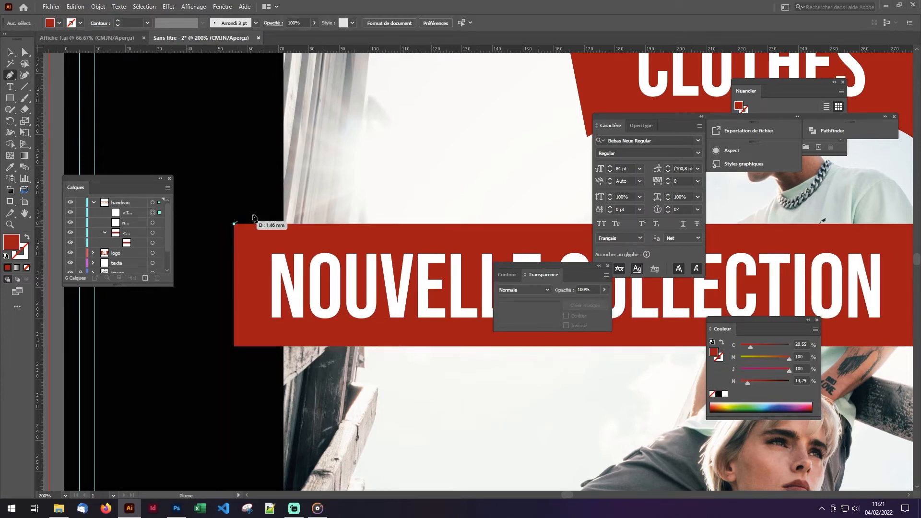
left_click(283, 196)
left_click(283, 224)
left_click(234, 224)
key("v")
left_click(166, 139)
- Lock the bandeau and logo layers and create a new layer named "QR CODE"
scroll(162, 139, "down", 4)
scroll(263, 201, "down", 1)
left_click(93, 202)
left_click_drag(81, 202, 81, 213)
left_click_drag(315, 273, 340, 169)
left_click(144, 278)
- Place the QR code image file on the new layer, in the lower part of the poster
left_click(51, 6)
left_click(57, 180)
double_click(103, 161)
left_click(192, 327)
left_click_drag(259, 360, 132, 395)
- Scale the QR code and position it in the poster's bottom-left corner, below the white diagonal bar
left_click(269, 23)
left_click(523, 282)
left_click_drag(172, 360, 95, 439)
left_click_drag(68, 471, 223, 345)
left_click(273, 342)
- Add the text "SCANNEZ" beside the QR code
scroll(210, 359, "up", 2)
left_click(62, 109)
left_click(10, 87)
left_click(298, 303)
type("SCAN ME !")
left_click(10, 51)
- Recolor the "SCANNEZ" text white (ffffff) and set its font size to 76 pt
double_click(11, 242)
left_click(338, 191)
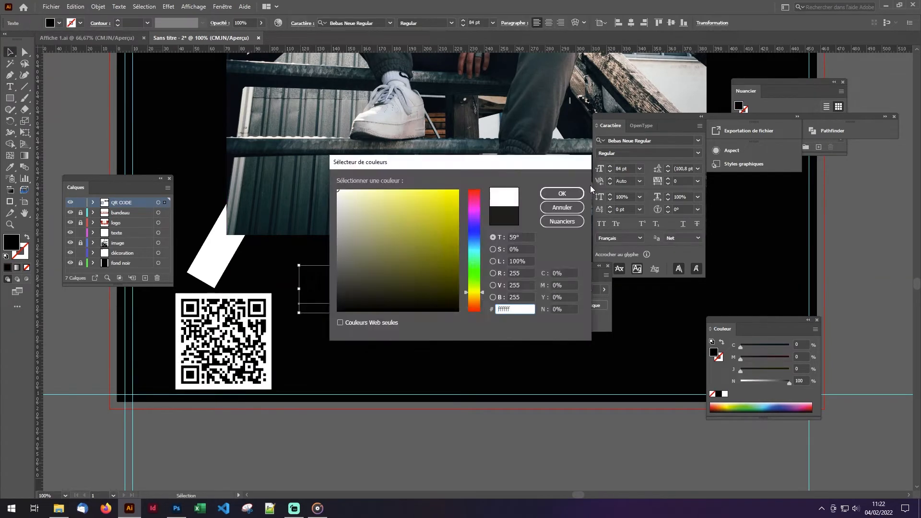
left_click(563, 193)
left_click(463, 25)
left_click(463, 25)
- Duplicate the "SCANNEZ" line below itself and change the copy to "POUR VOIR"
left_click_drag(373, 291, 272, 343)
double_click(394, 330)
type("PO")
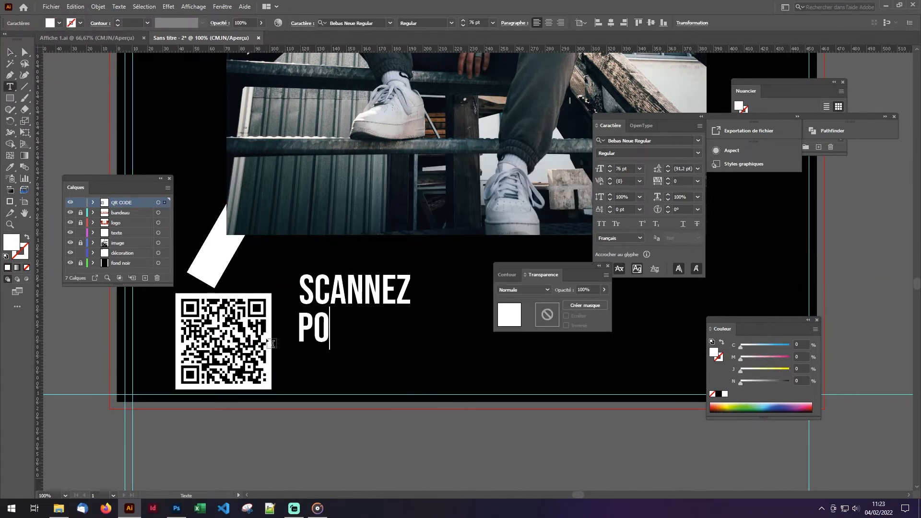
type("UR VOIR NOTRE")
key("BackSpace")
key("BackSpace")
key("BackSpace")
key("BackSpace")
key("BackSpace")
key("Return")
key("BackSpace")
- Duplicate the "POUR VOIR" line downward and change the copy to "NOTRE MARQUE"
left_click(11, 51)
left_click_drag(389, 329, 389, 363)
double_click(398, 364)
left_click_drag(434, 365, 288, 365)
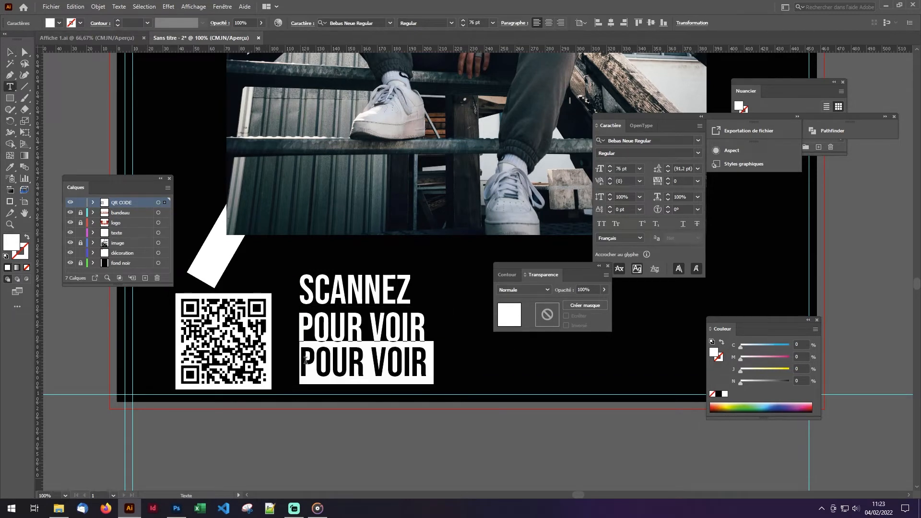
type("NOTRE MARQUE")
- Select the three text lines beside the QR code and set their font size to 48 pt
left_click(10, 51)
left_click_drag(284, 262, 369, 344)
left_click(493, 23)
left_click(509, 174)
left_click(194, 411)
- Stack the three text lines closely beside the QR code, aligned on their left edges
scroll(194, 411, "up", 1)
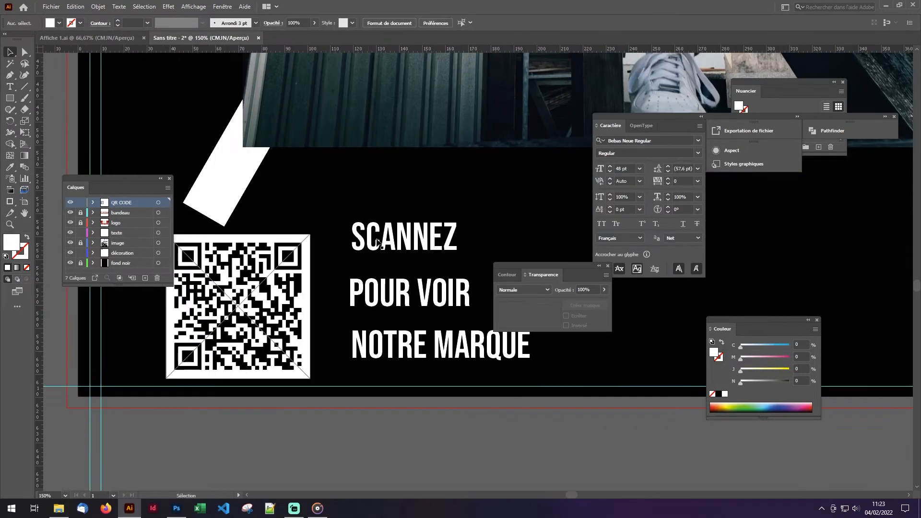
left_click_drag(403, 237, 372, 254)
left_click_drag(407, 293, 379, 291)
left_click_drag(387, 350, 359, 336)
left_click_drag(316, 228, 377, 351)
left_click_drag(424, 321, 424, 331)
scroll(424, 331, "down", 2)
left_click(485, 337)
scroll(201, 267, "down", 2)
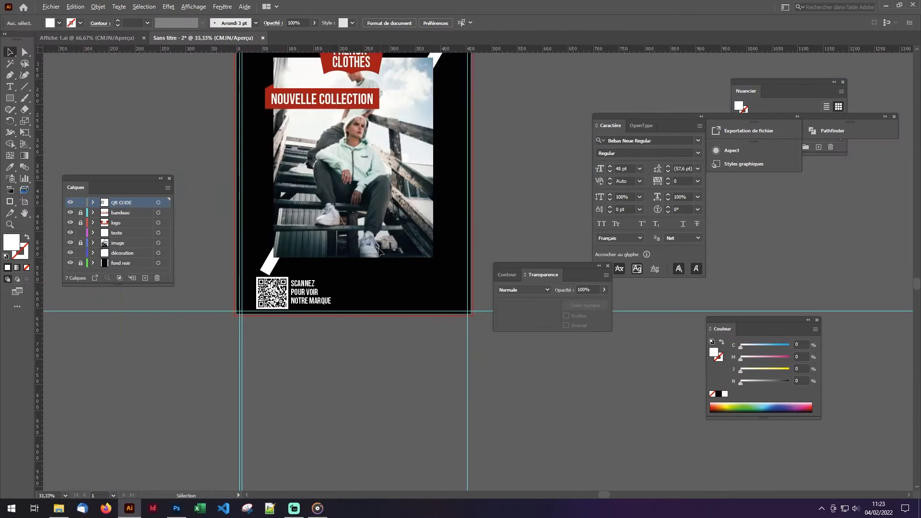
- On the décoration layer, copy the top-left red square to the poster's bottom-right corner
left_click(122, 252)
scroll(330, 162, "up", 2)
scroll(330, 162, "up", 1)
left_click_drag(254, 77, 359, 185)
left_click_drag(459, 363, 460, 365)
left_click(472, 368)
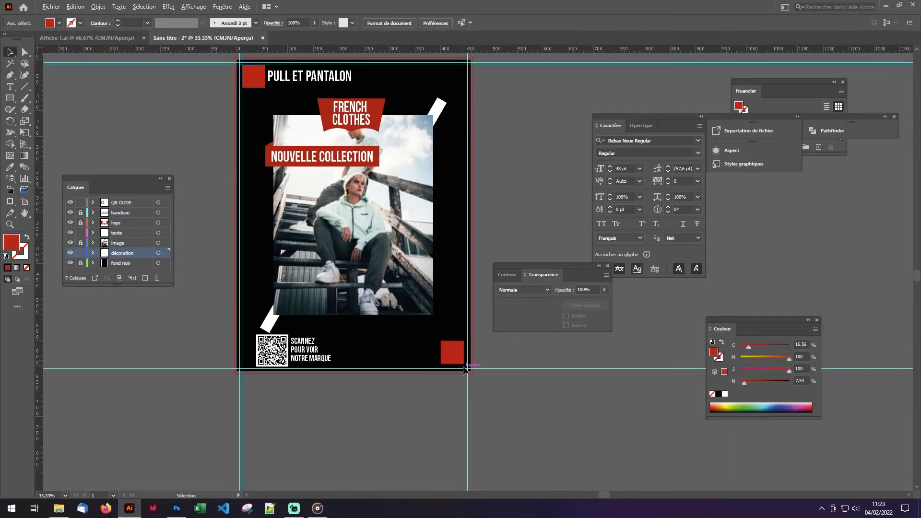
- Add a horizontal guide near the poster's bottom edge and snap the copied red square to the inner margin guides
scroll(464, 368, "up", 4)
left_click_drag(393, 48, 398, 358)
scroll(255, 425, "down", 2)
left_click_drag(336, 378, 337, 379)
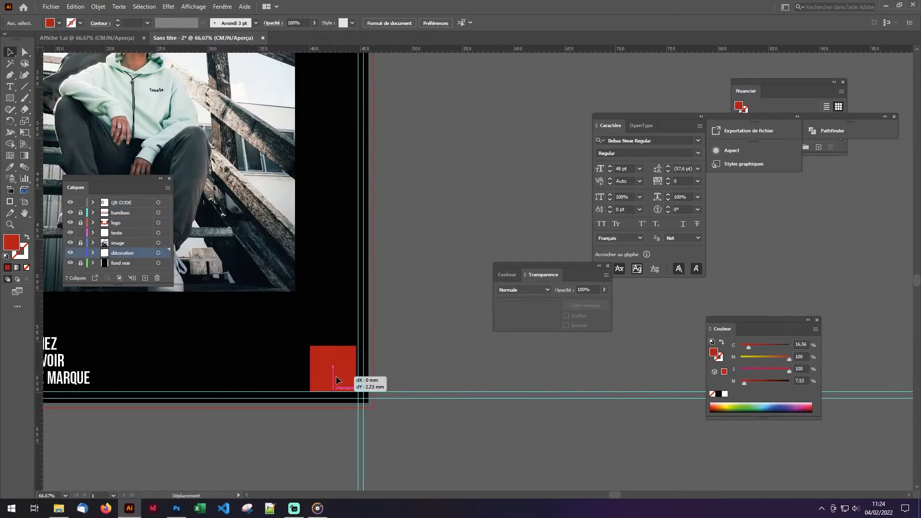
- Add the shop's postal address as white text on the texte layer and place it vertically above the bottom-right red square
scroll(288, 408, "down", 2)
left_click_drag(260, 105, 539, 190)
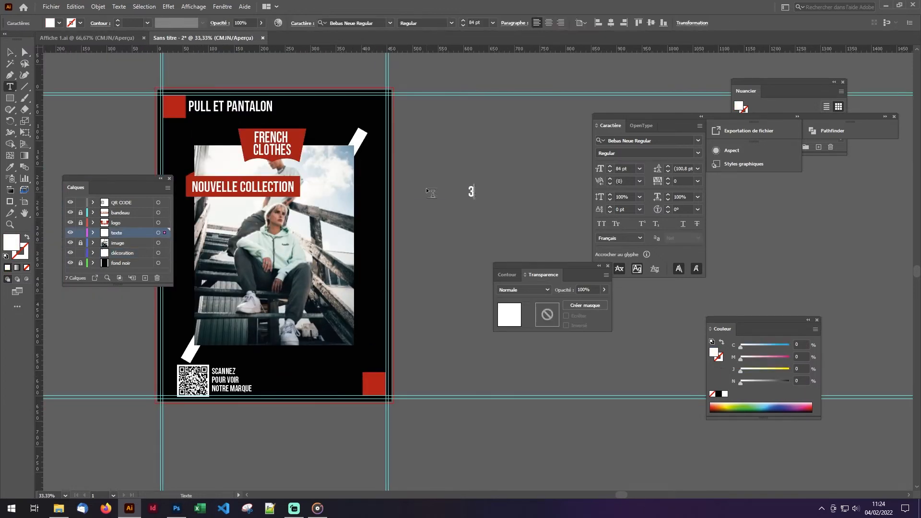
left_click_drag(674, 117, 744, 169)
left_click(11, 52)
left_click_drag(636, 183, 379, 258)
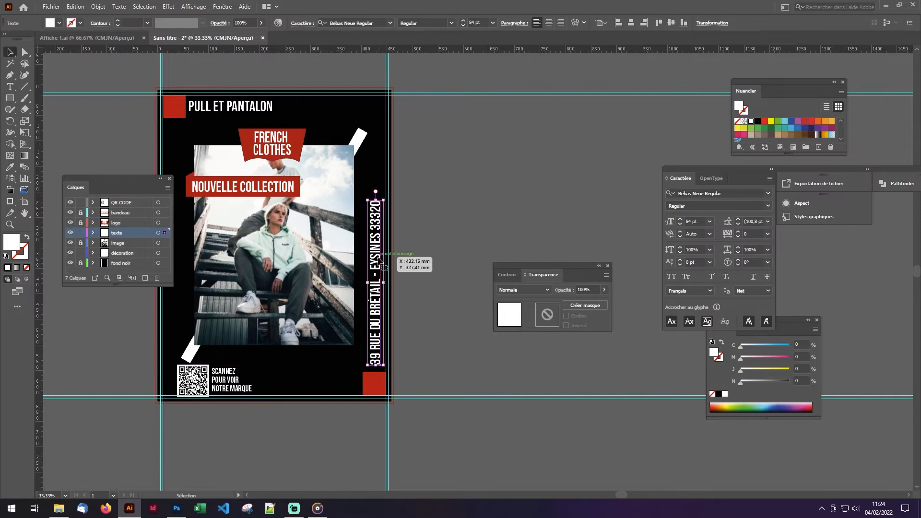
- Set the vertical address text to 45 pt and position it just above the red square
left_click(463, 25)
left_click(463, 25)
left_click_drag(379, 336, 376, 336)
scroll(373, 374, "up", 6)
left_click_drag(394, 233, 392, 272)
scroll(409, 301, "down", 1)
left_click(409, 303)
scroll(391, 314, "down", 7)
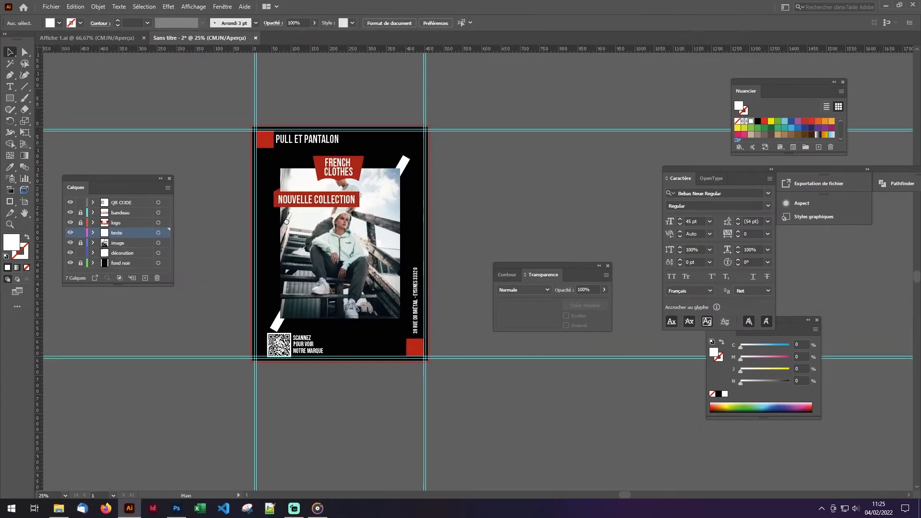
- Unlock the fond noir layer and extend the black background rectangle outward to the red bleed line
scroll(302, 120, "up", 2)
left_click(81, 263)
left_click(316, 242)
scroll(346, 212, "up", 2)
scroll(103, 406, "down", 5)
left_click_drag(667, 403, 207, 257)
left_click_drag(278, 57, 298, 262)
scroll(297, 262, "down", 1)
left_click_drag(335, 396, 340, 402)
left_click_drag(259, 451, 269, 415)
key("ctrl+z")
- Fit the black background's bottom edge to the bleed line and hide the guides
scroll(279, 446, "down", 5)
left_click_drag(280, 446, 472, 410)
left_click_drag(293, 390, 293, 395)
left_click(327, 400)
scroll(327, 398, "down", 3)
right_click(461, 244)
left_click(527, 300)
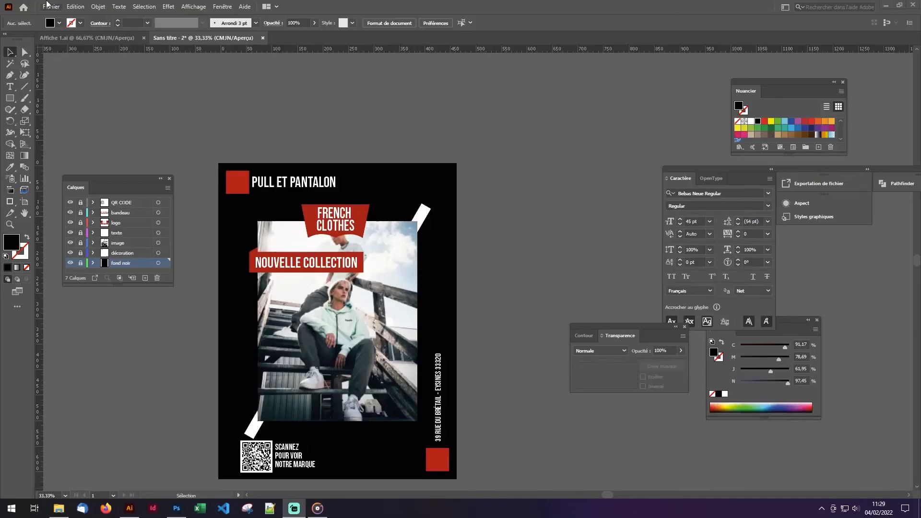
- Save the poster as an Adobe PDF named "affiche 1" in the Montage vidéo > Capture écran folder
left_click(47, 4)
left_click(93, 95)
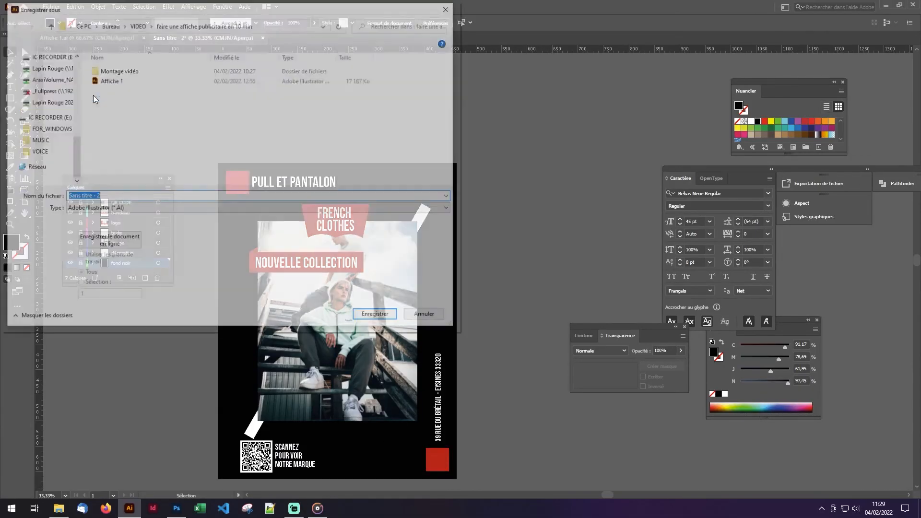
left_click(124, 209)
left_click(96, 222)
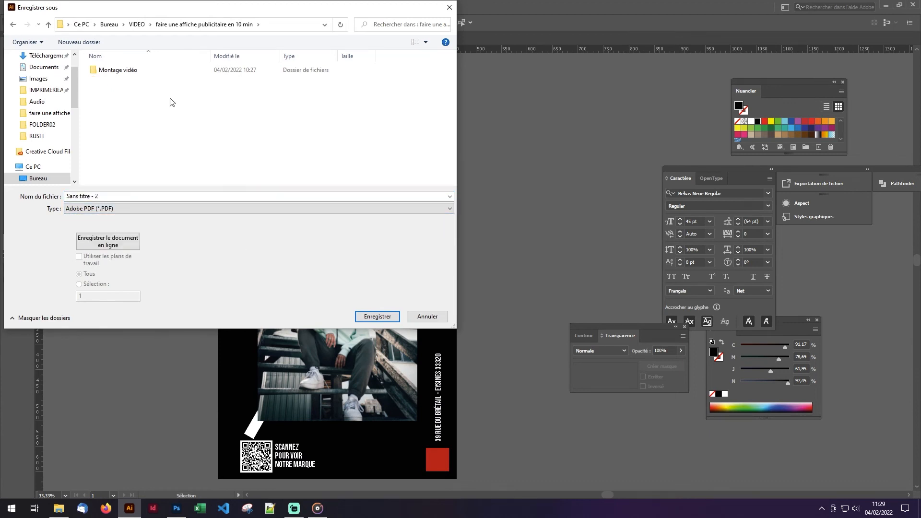
double_click(118, 70)
left_click(137, 82)
double_click(136, 81)
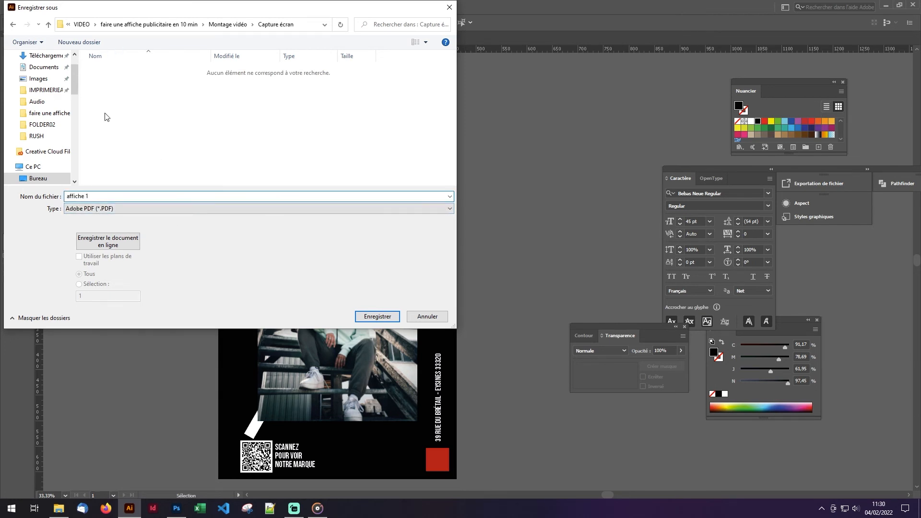
left_click(381, 317)
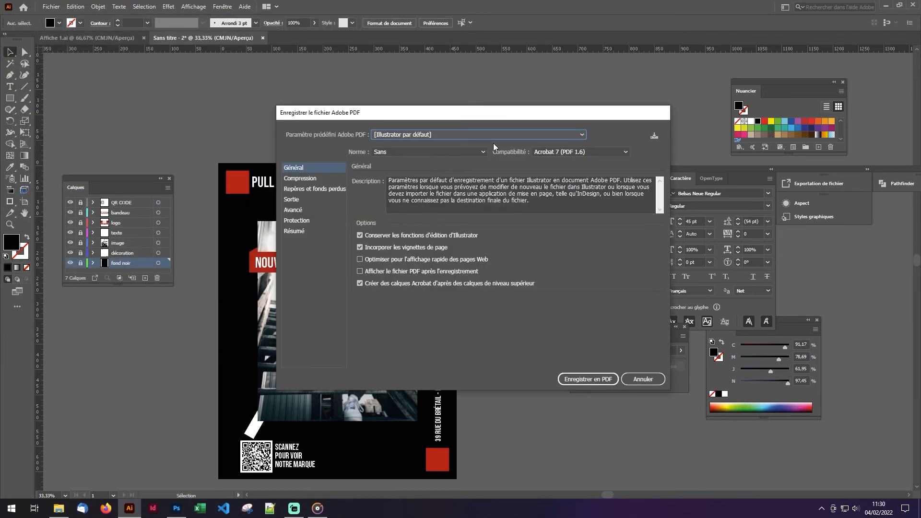
- Choose the [Qualité optimale] PDF preset and set the colour bitmap compression to ZIP
left_click(541, 137)
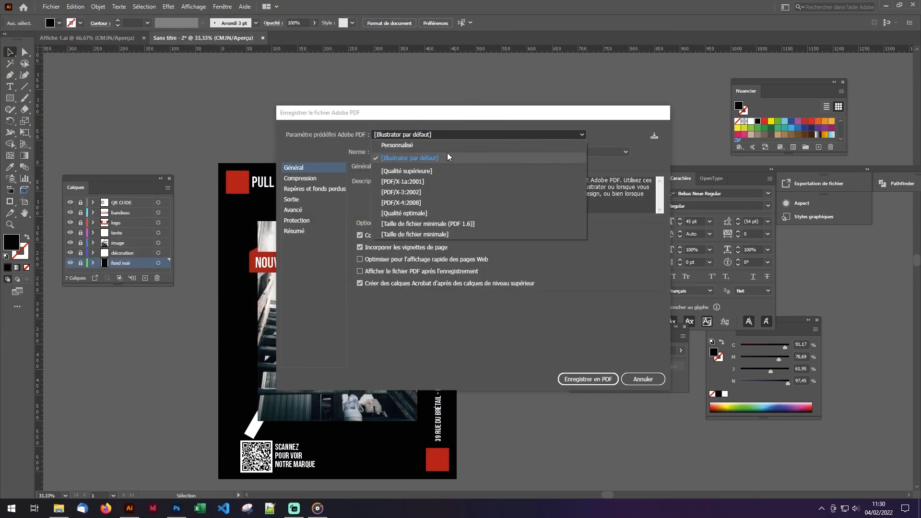
left_click(426, 215)
left_click(306, 179)
left_click(466, 209)
left_click(422, 272)
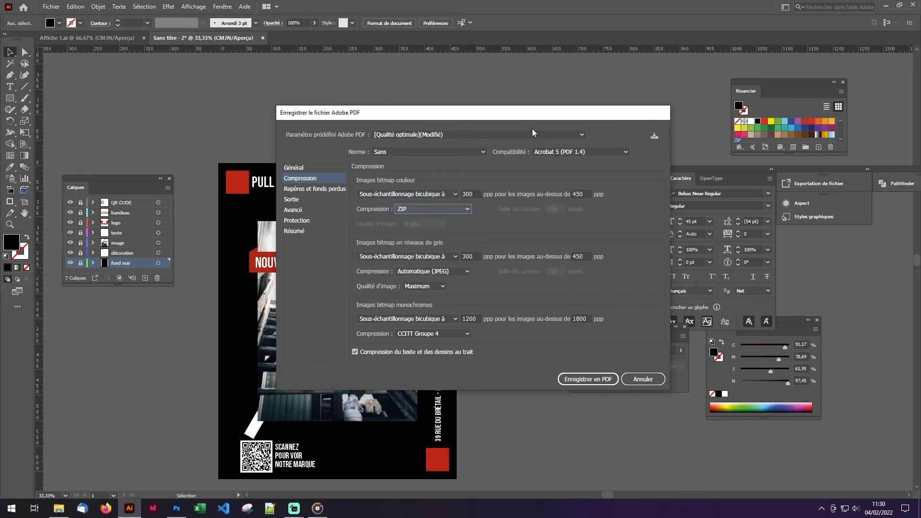
- Enable crop marks (Traits de coupe) for the PDF and set the bleed to 4 mm on all four sides
left_click(329, 191)
key("Up")
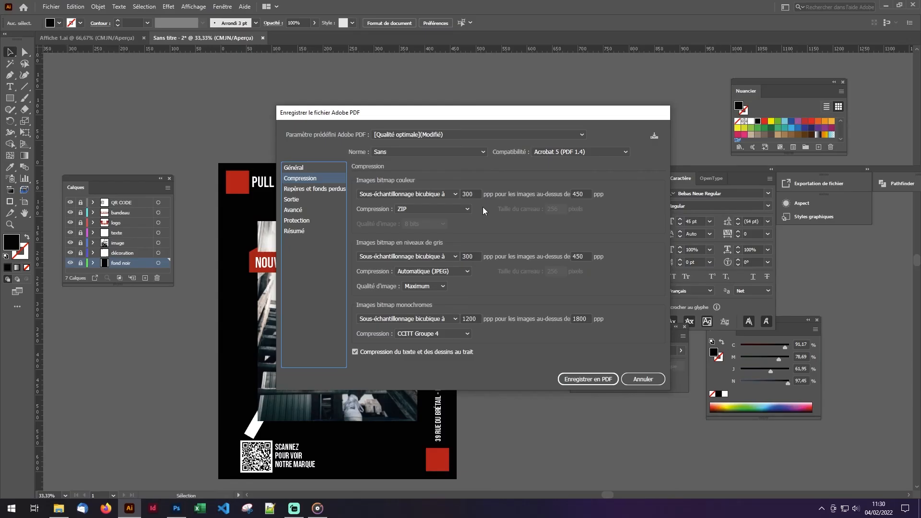
left_click(315, 189)
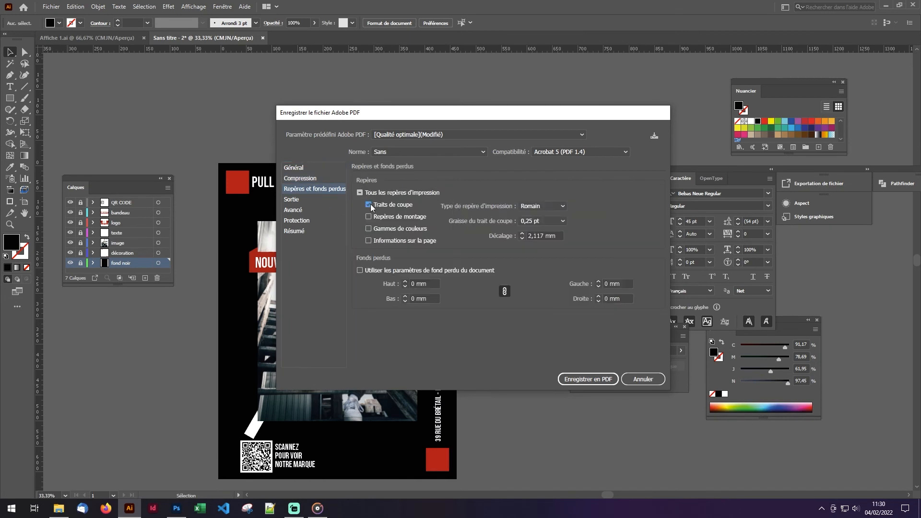
left_click(406, 281)
left_click(406, 281)
left_click(405, 281)
left_click(406, 281)
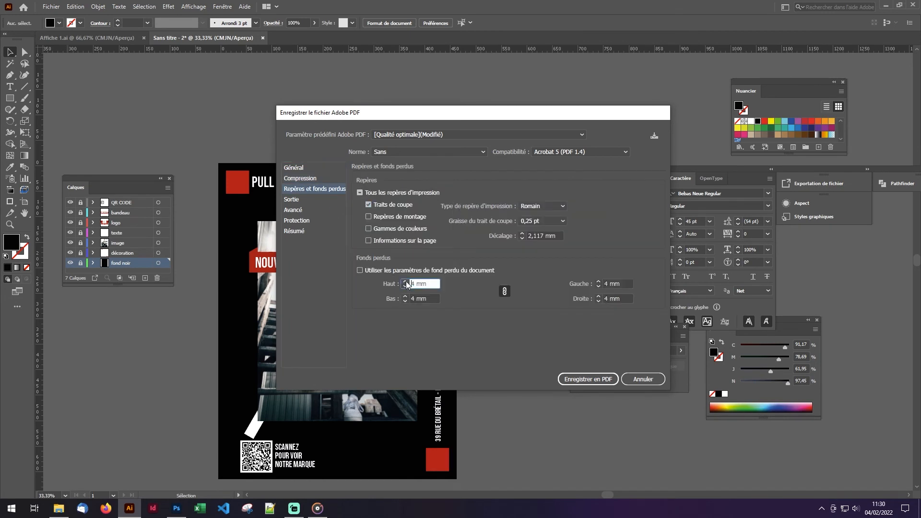